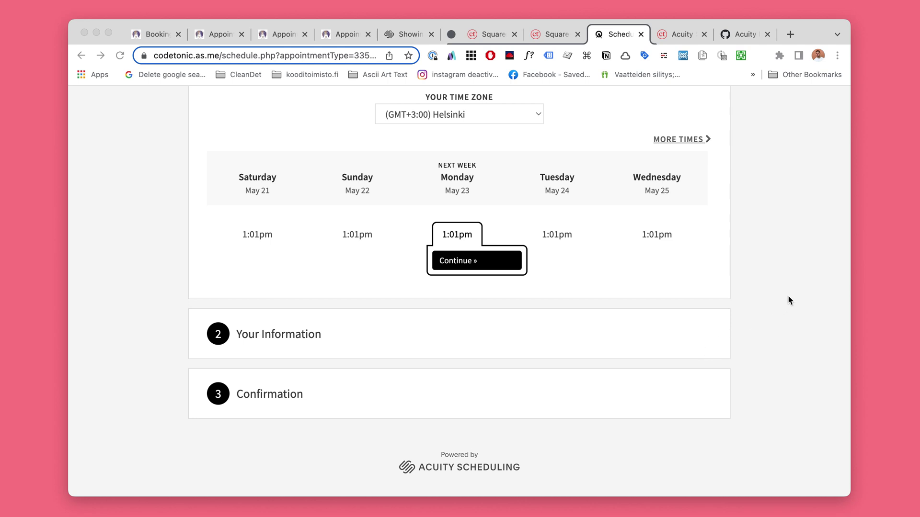
# Open the live CSS editor, then review the Date only (Example) weekly hours.
pyautogui.hotkey('alt', 'shift', 'c')
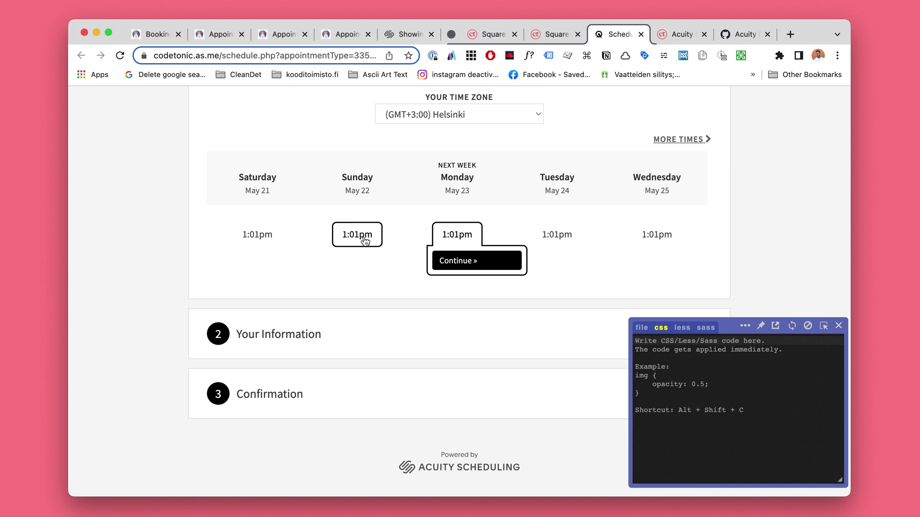
pyautogui.scroll(-1, 438, 244)
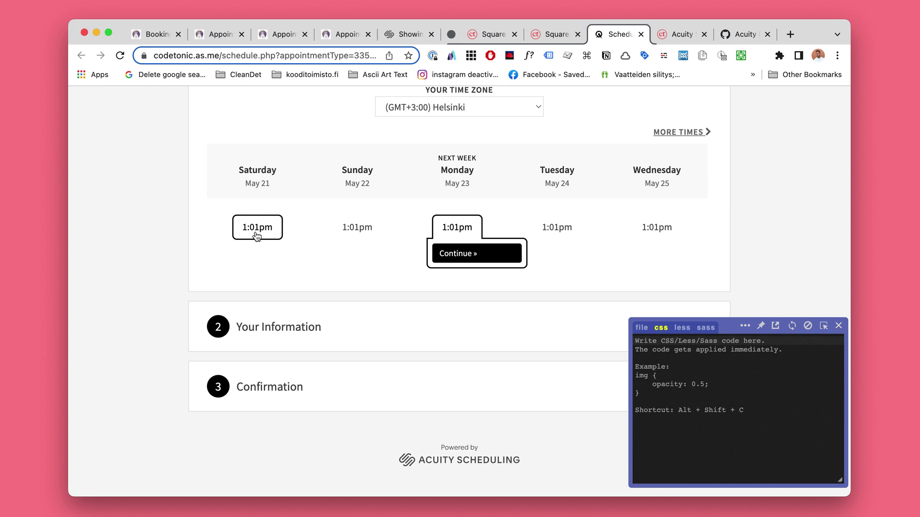
pyautogui.scroll(1, 280, 253)
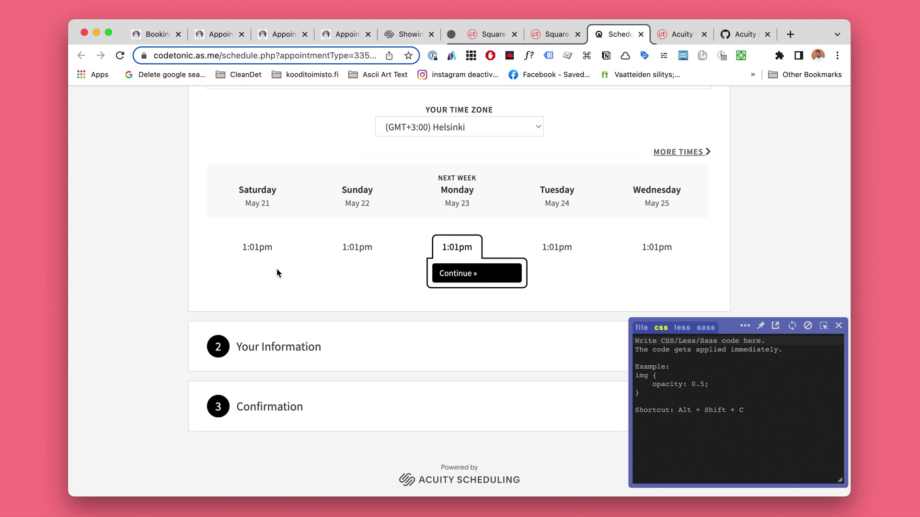
pyautogui.scroll(1, 277, 271)
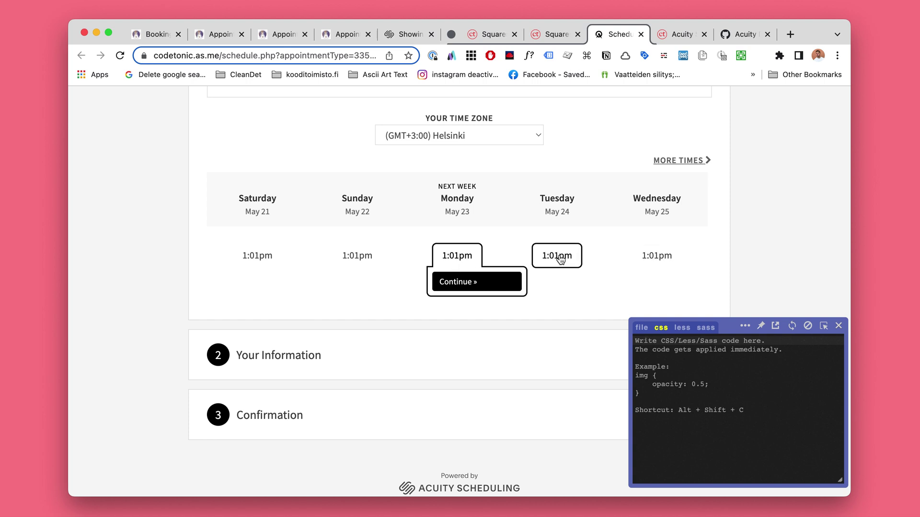
pyautogui.click(561, 39)
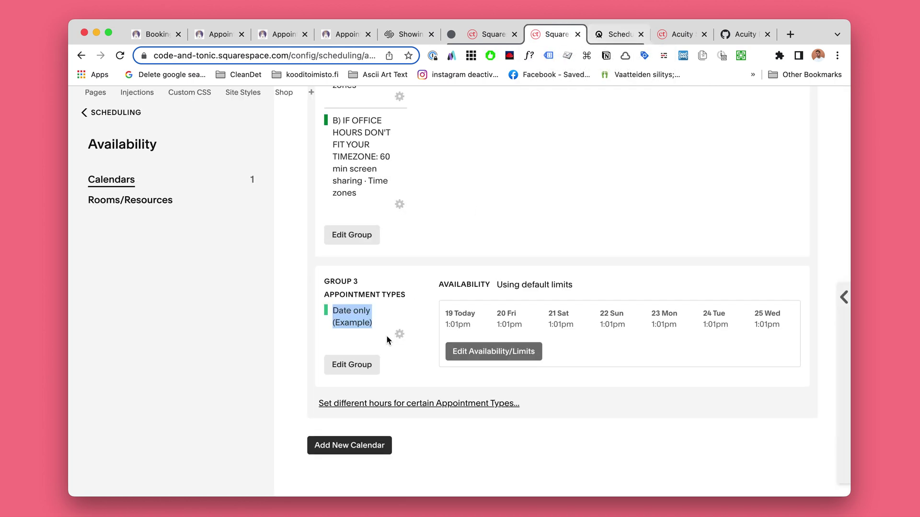
pyautogui.scroll(1, 361, 288)
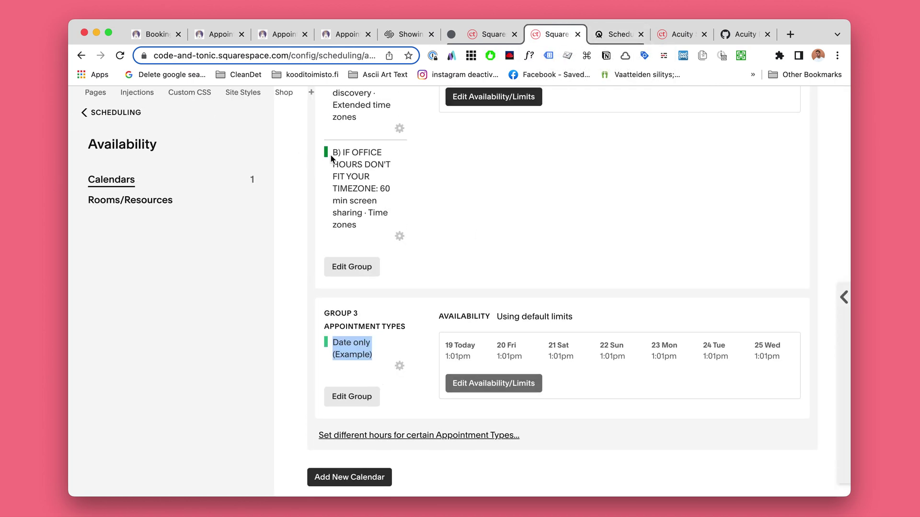
pyautogui.scroll(-1, 362, 154)
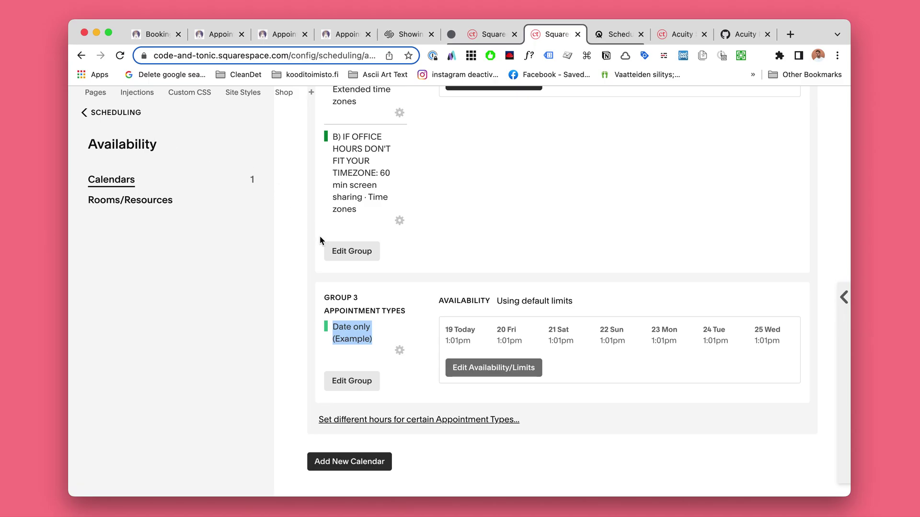
pyautogui.scroll(-1, 320, 236)
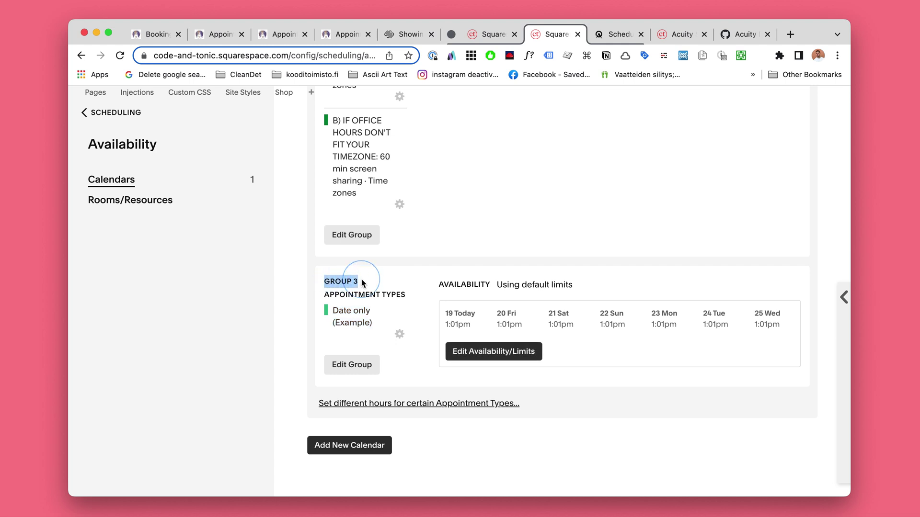
pyautogui.click(485, 352)
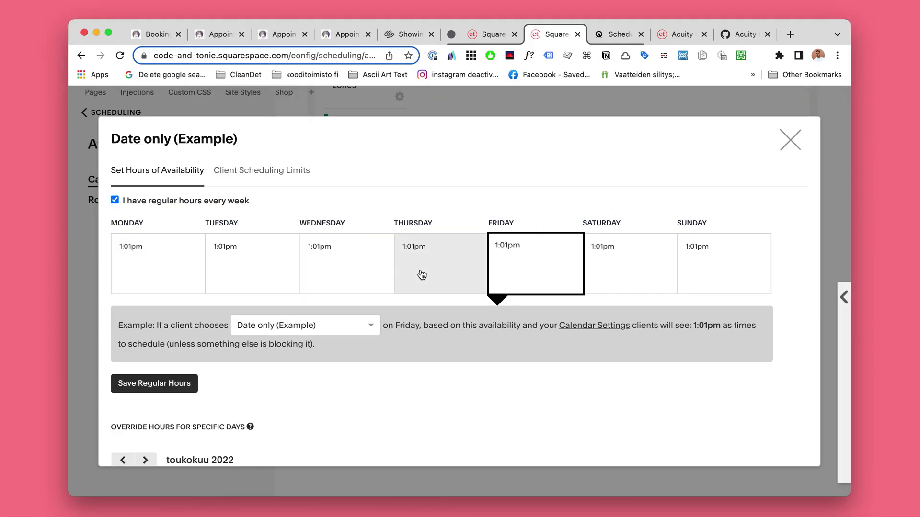
pyautogui.click(789, 141)
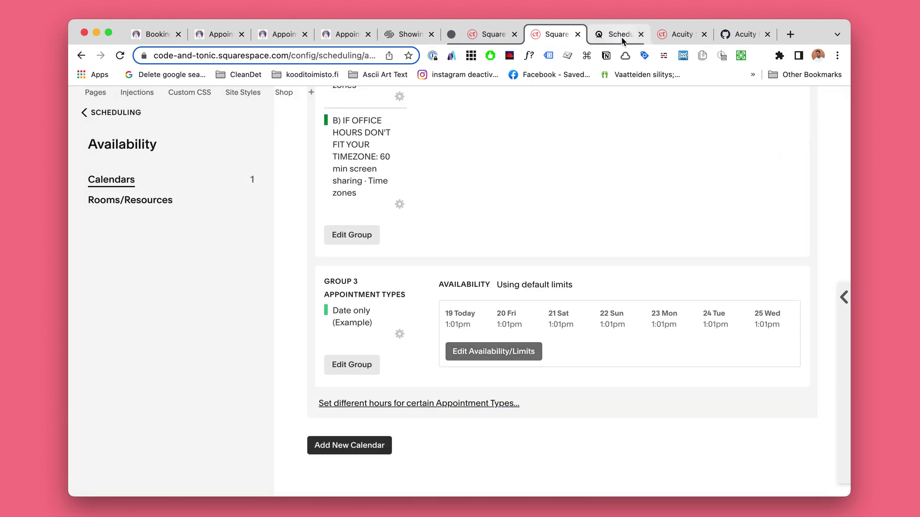
# On the booking page, position the live CSS editor beside the time slots, then close it.
pyautogui.click(621, 37)
pyautogui.hotkey('alt', 'shift', 'c')
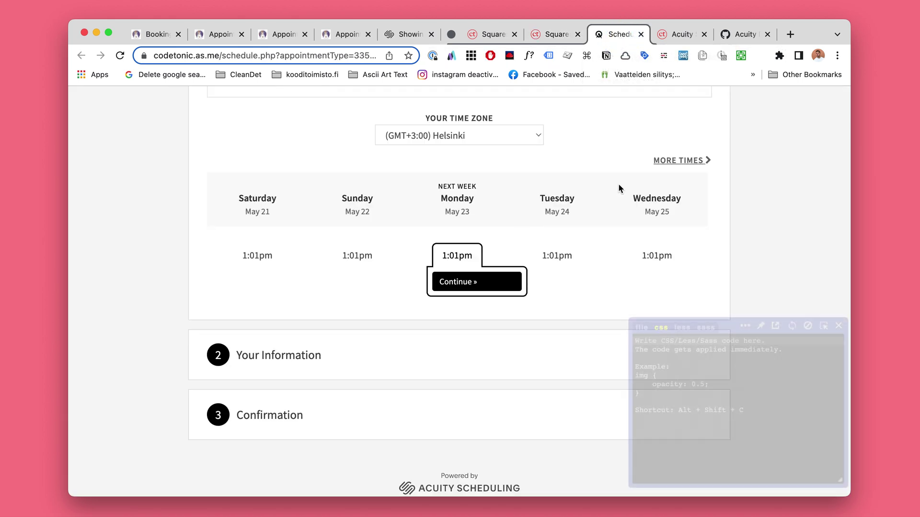
pyautogui.moveTo(721, 324); pyautogui.dragTo(705, 244)
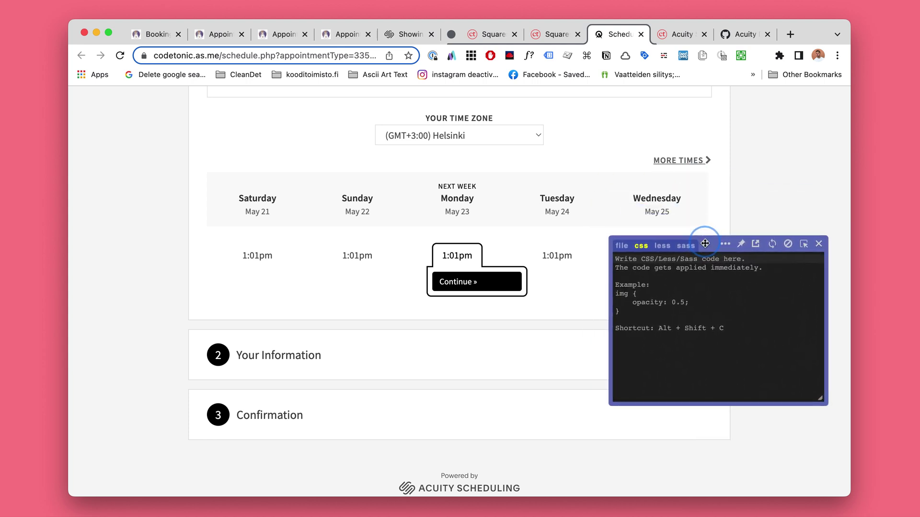
pyautogui.hotkey('alt', 'shift', 'c')
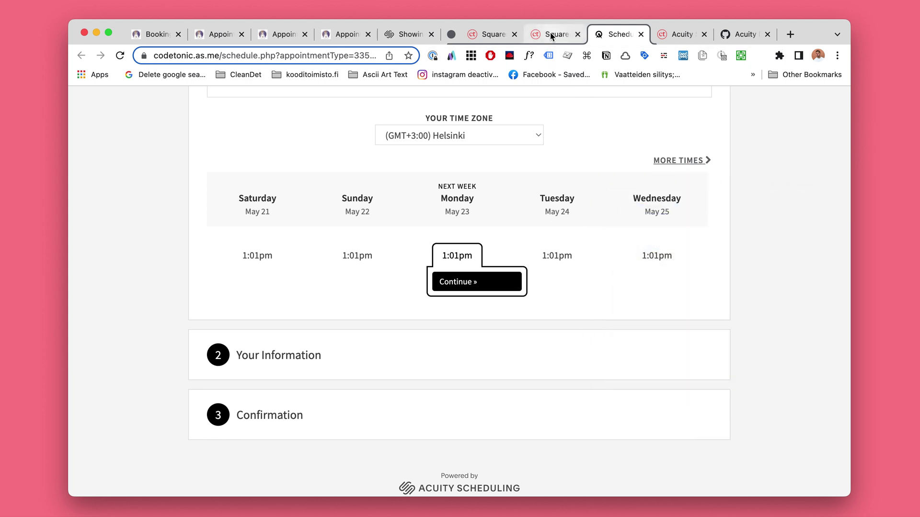
# Cross-check the Date only (Example) hours, the blog's CSS snippet and the booking page.
pyautogui.click(555, 34)
pyautogui.click(492, 33)
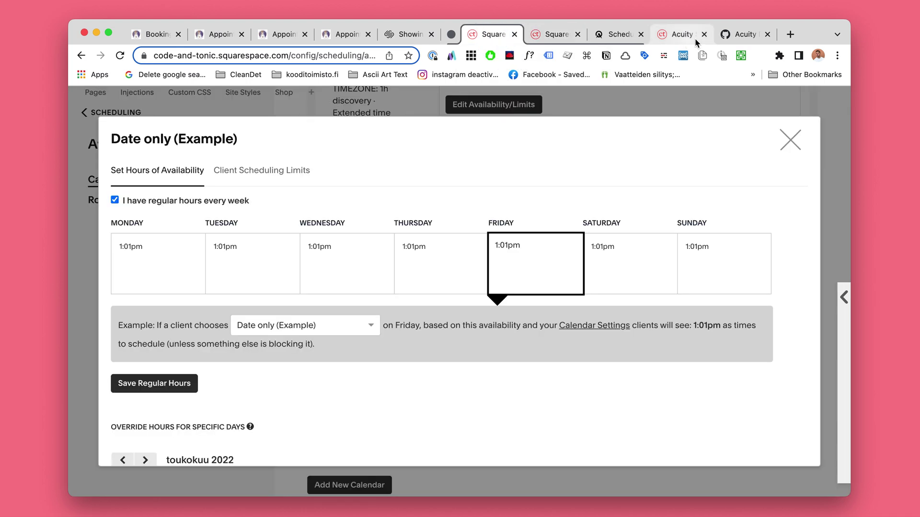
pyautogui.click(682, 33)
pyautogui.scroll(-3, 545, 254)
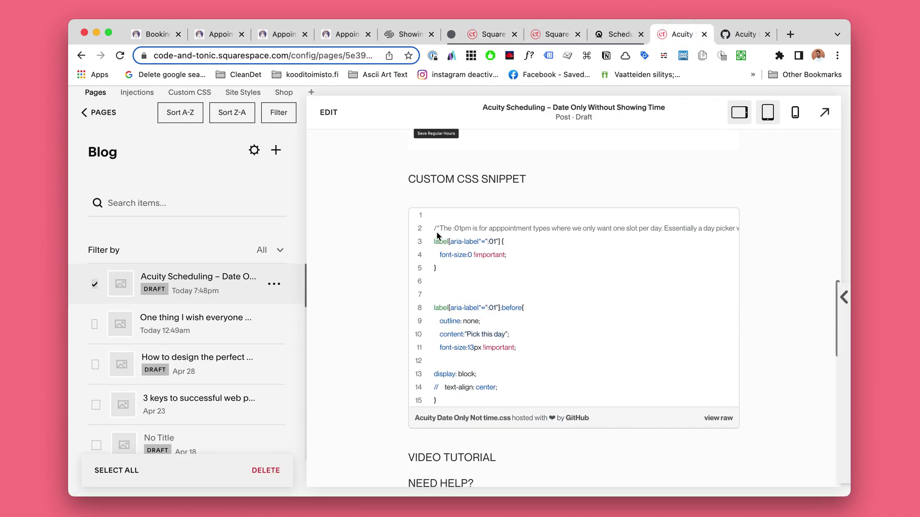
pyautogui.moveTo(434, 229); pyautogui.dragTo(529, 388)
pyautogui.scroll(2, 533, 398)
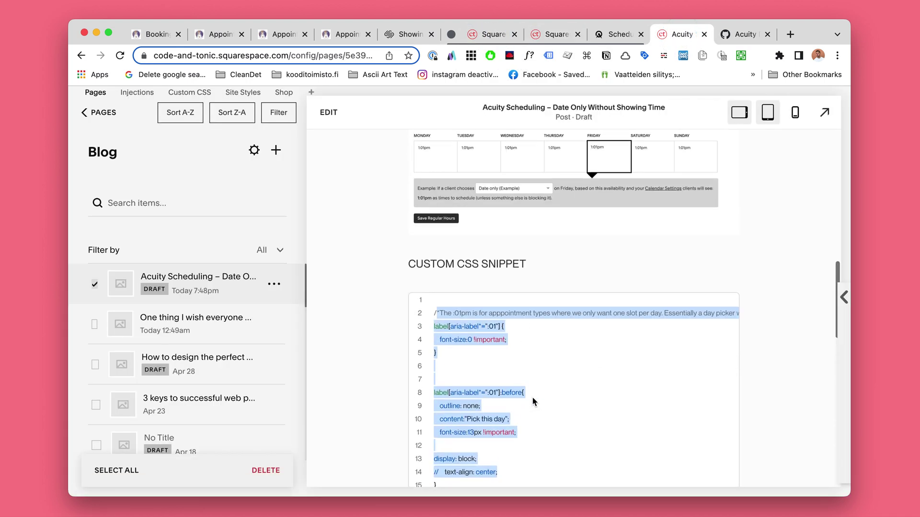
pyautogui.click(615, 34)
pyautogui.click(556, 34)
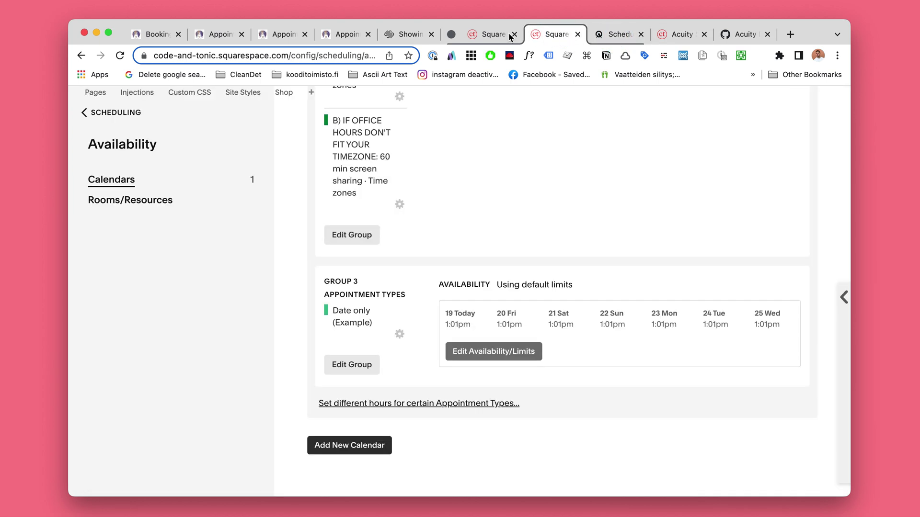
pyautogui.click(493, 33)
pyautogui.click(633, 34)
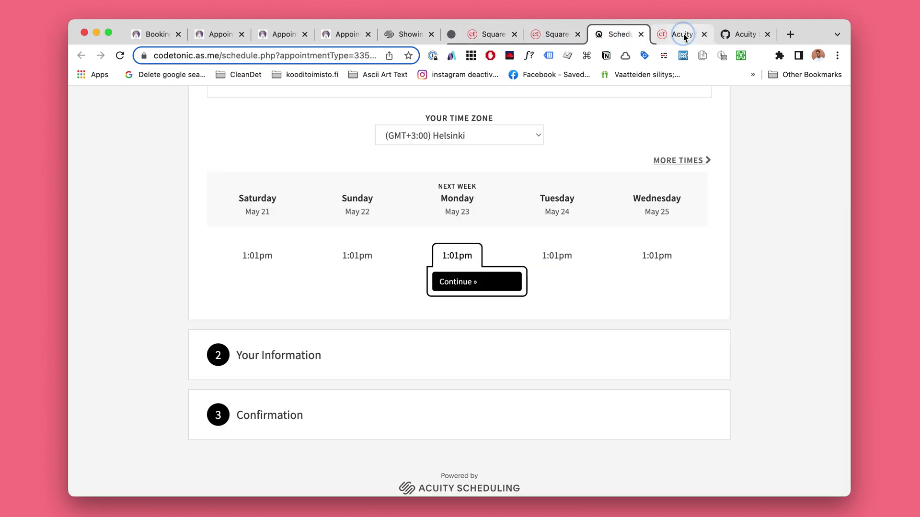
pyautogui.click(684, 34)
pyautogui.click(555, 34)
pyautogui.click(615, 34)
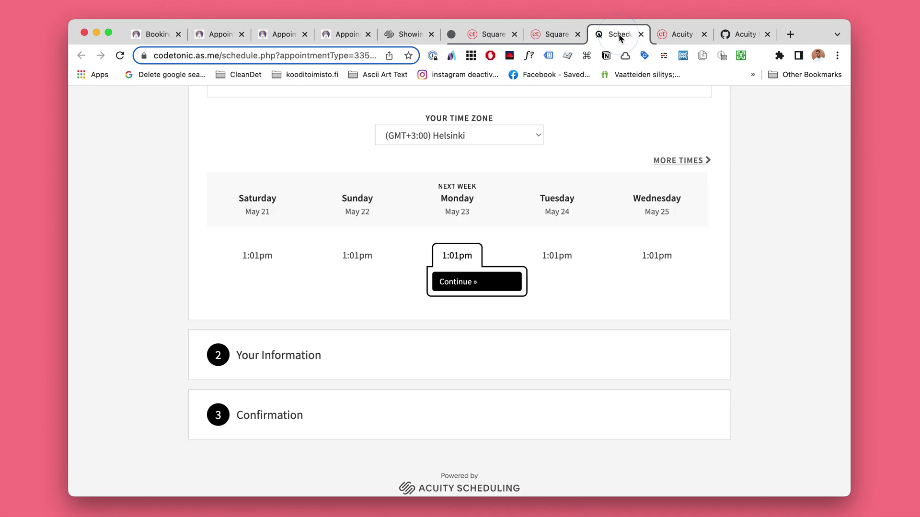
# Paste the custom CSS so slots read 'Pick this day', then continue with Monday.
pyautogui.hotkey('alt', 'shift', 'c')
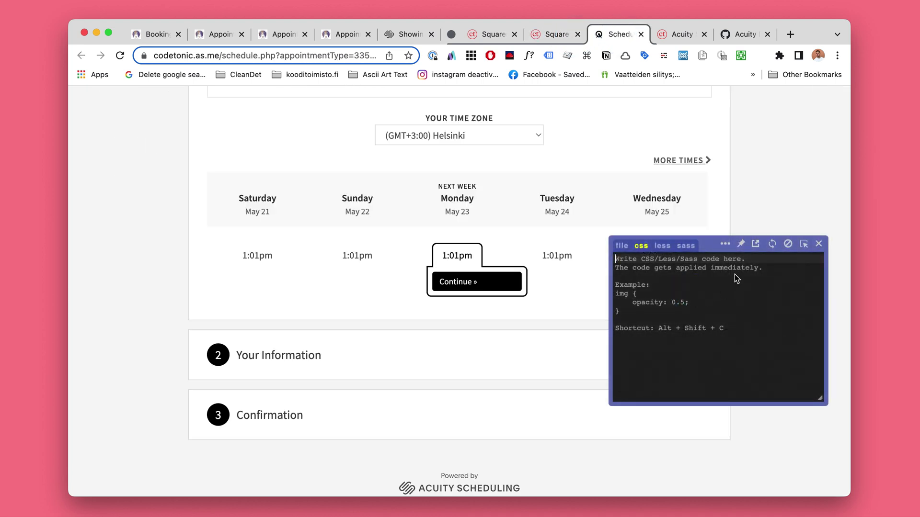
pyautogui.moveTo(710, 250); pyautogui.dragTo(733, 275)
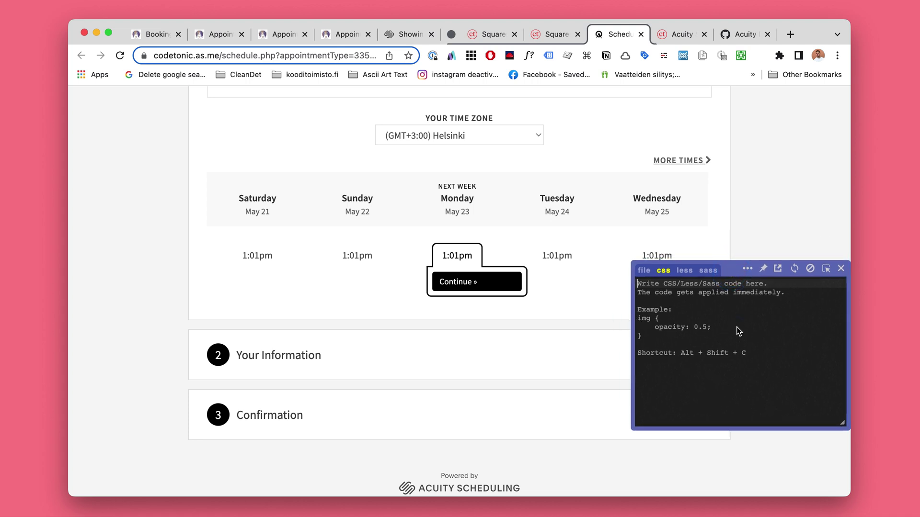
pyautogui.press('super+v')
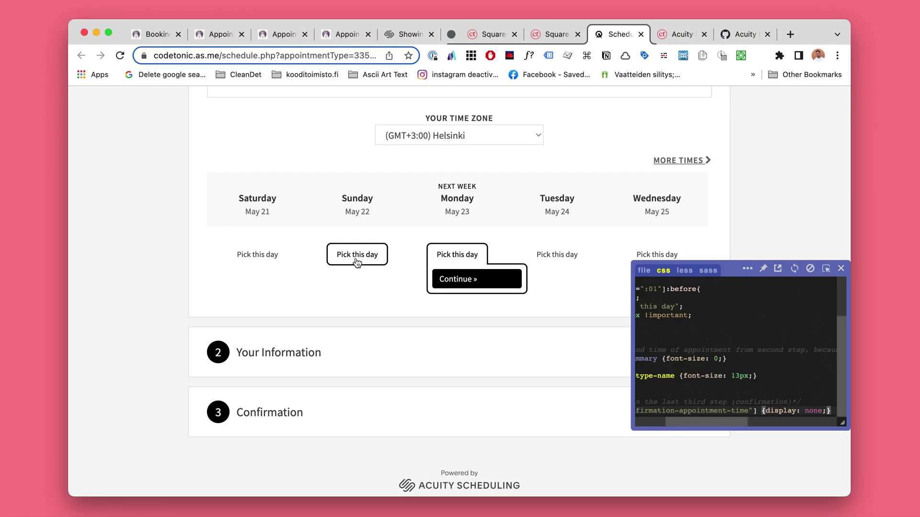
pyautogui.click(479, 278)
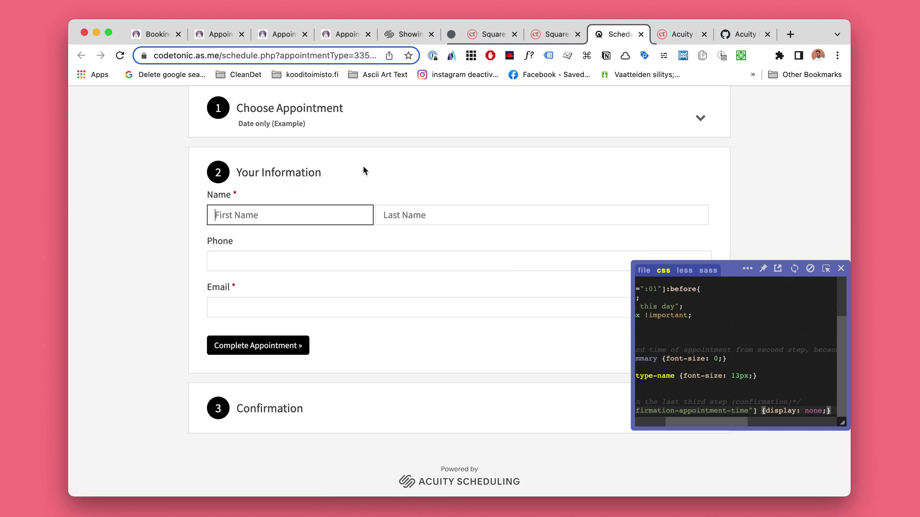
pyautogui.write('test')
# Fill in the test booking's last name, phone and email, then complete the appointment.
pyautogui.click(436, 215)
pyautogui.write('test')
pyautogui.click(284, 261)
pyautogui.write('test')
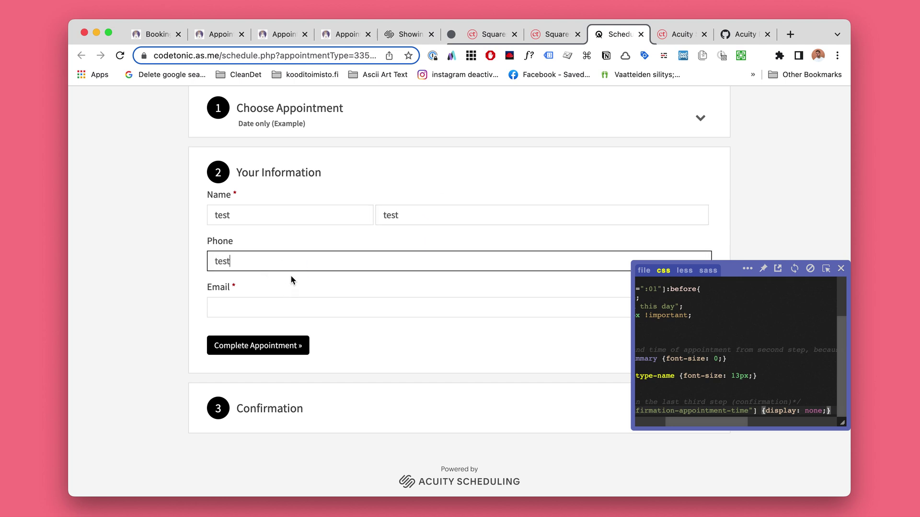
pyautogui.press('super+a')
pyautogui.write('040')
pyautogui.click(275, 307)
pyautogui.write('ket')
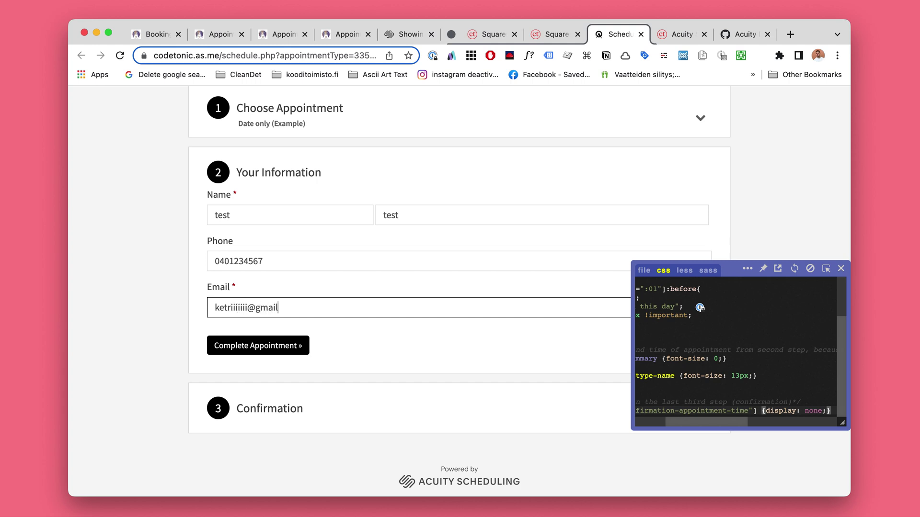
pyautogui.click(264, 346)
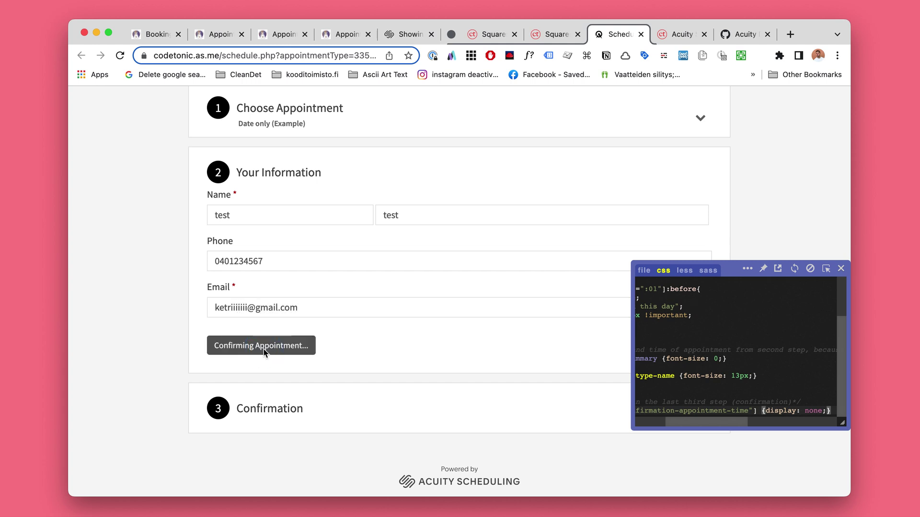
# Highlight the confirmed date Monday, May 23, 2022, then return to the Squarespace scheduling tab.
pyautogui.moveTo(503, 290); pyautogui.dragTo(309, 291)
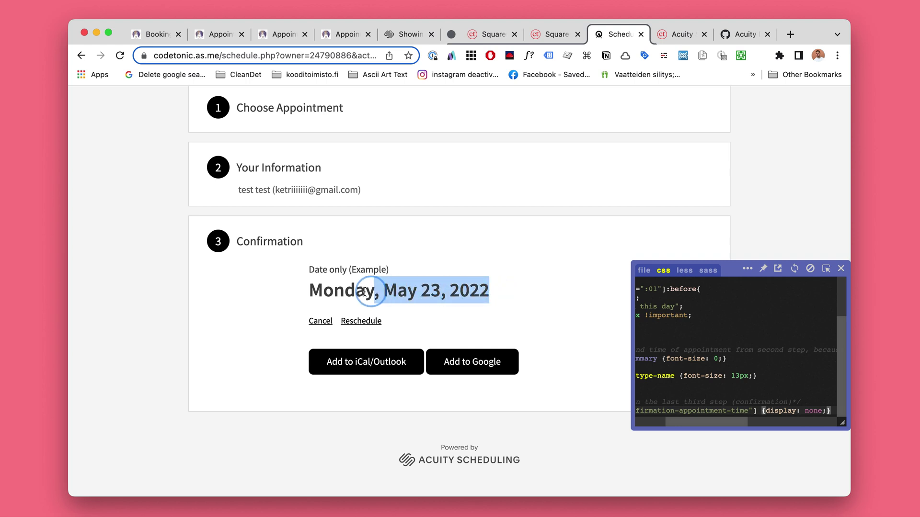
pyautogui.click(479, 287)
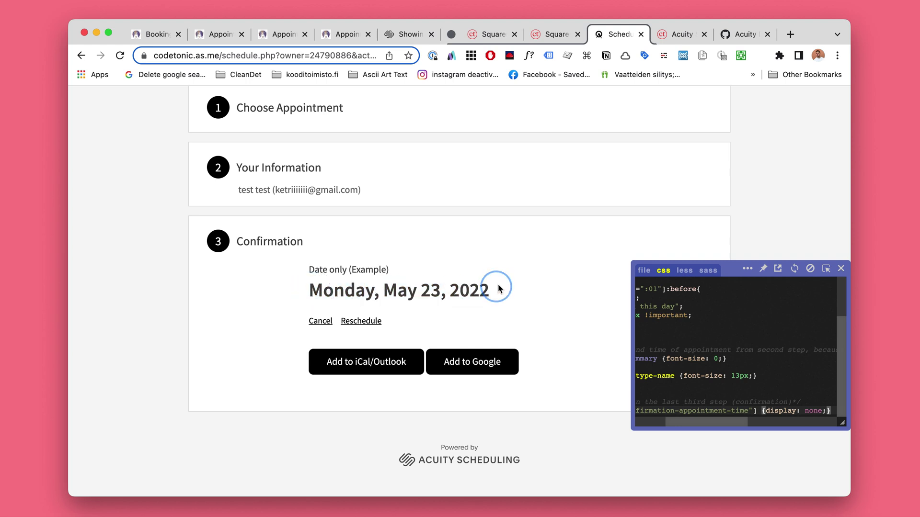
pyautogui.click(553, 34)
# Go from availability settings through Calendar to the Client Email settings under Notifications.
pyautogui.click(486, 34)
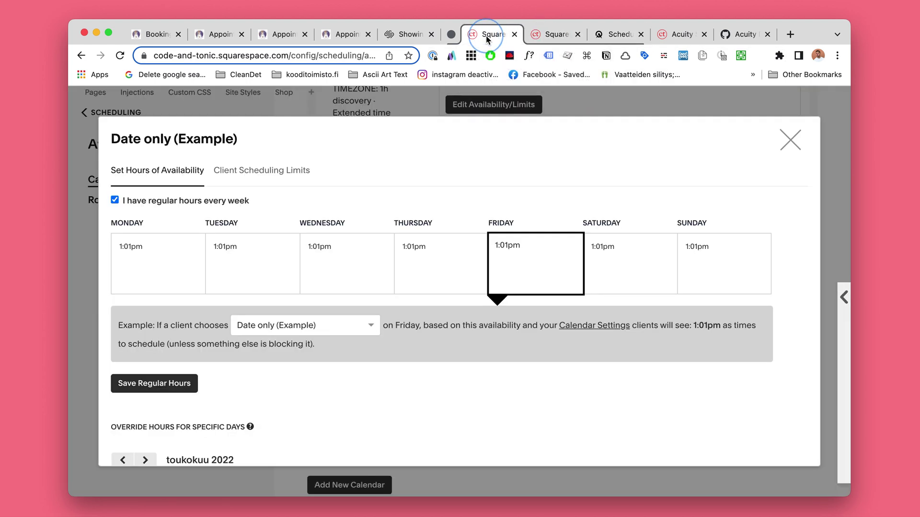
pyautogui.click(553, 34)
pyautogui.click(116, 113)
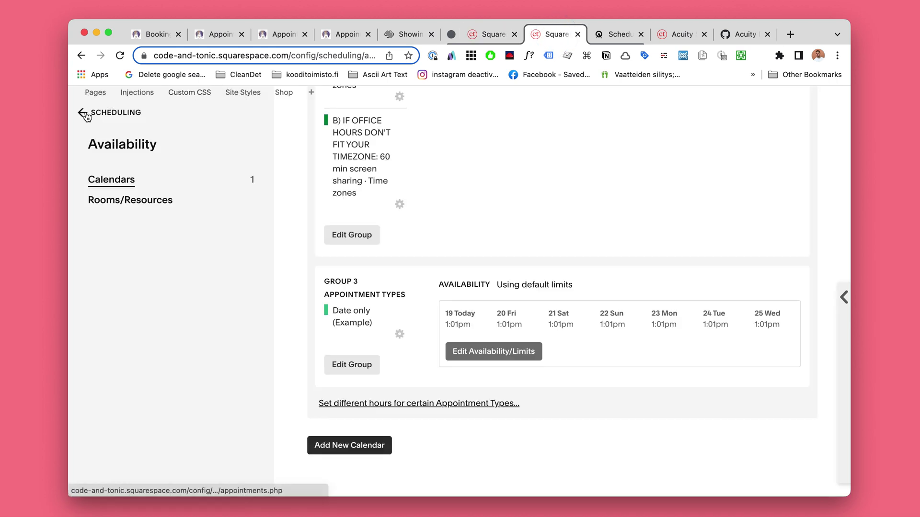
pyautogui.click(110, 416)
pyautogui.scroll(-3, 187, 417)
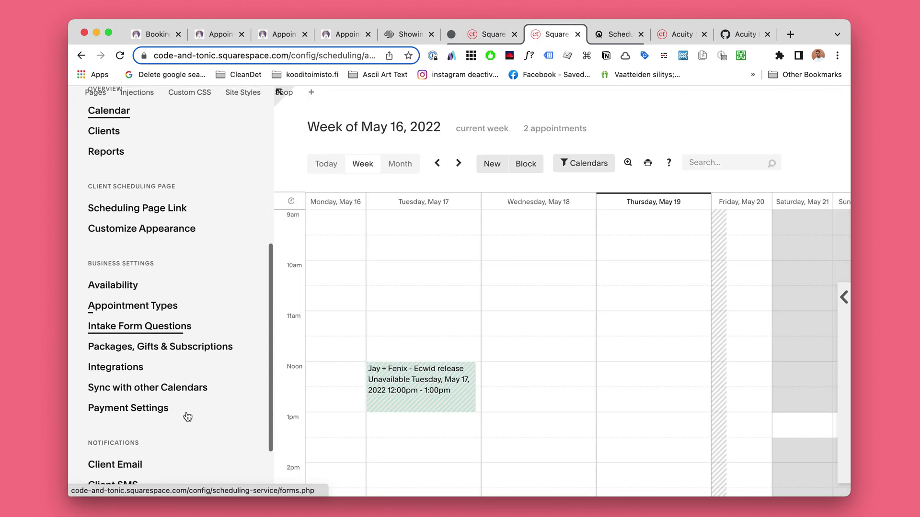
pyautogui.scroll(-2, 165, 402)
pyautogui.scroll(-2, 151, 373)
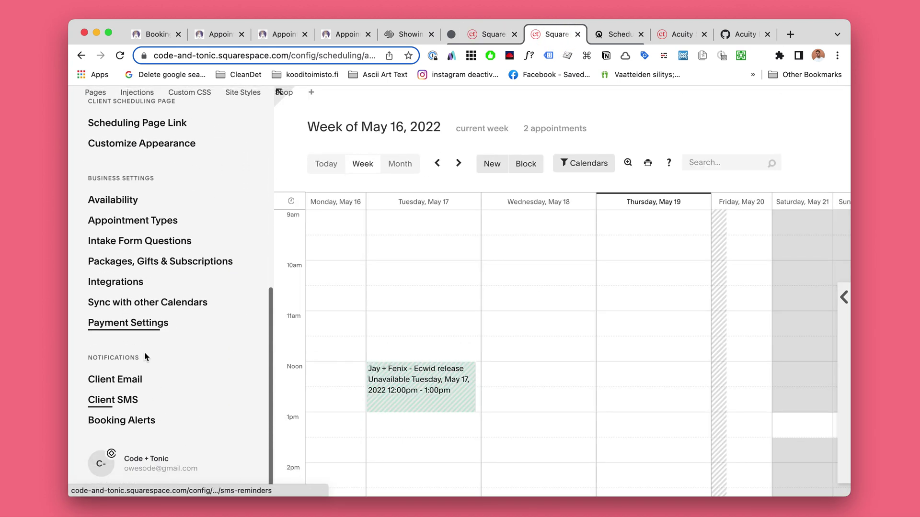
pyautogui.click(127, 385)
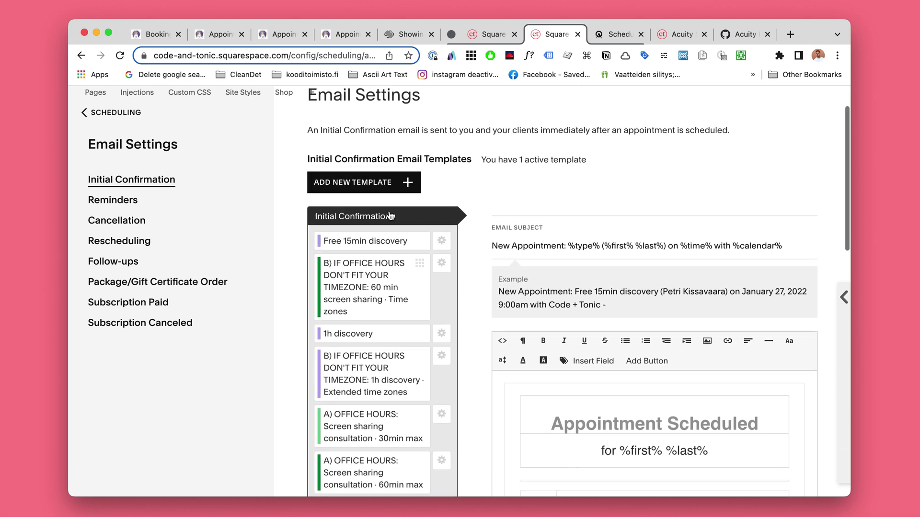
pyautogui.scroll(-5, 381, 288)
pyautogui.scroll(-5, 381, 323)
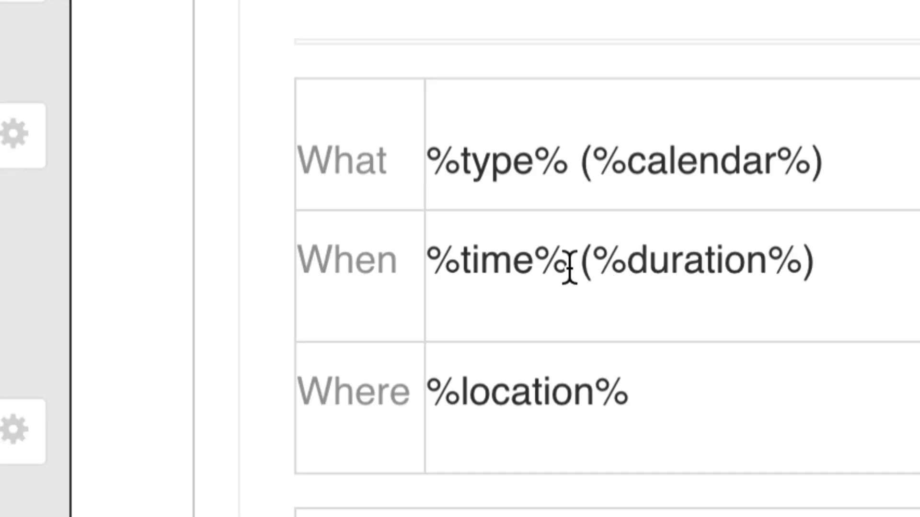
pyautogui.moveTo(568, 263); pyautogui.dragTo(431, 262)
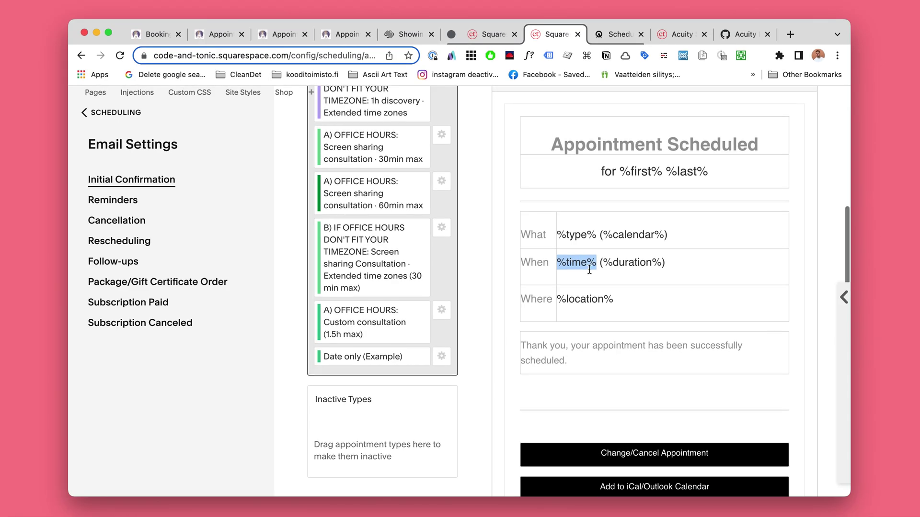
pyautogui.scroll(1, 593, 273)
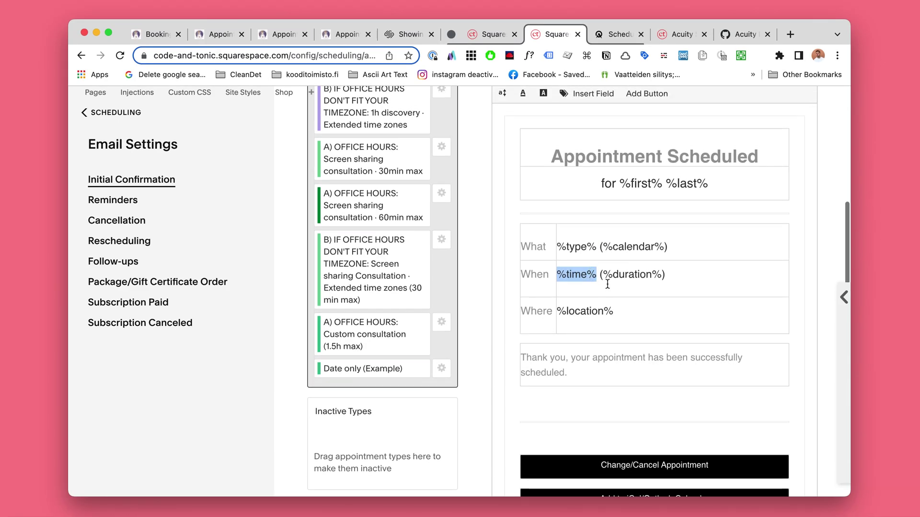
pyautogui.moveTo(596, 275); pyautogui.dragTo(555, 274)
pyautogui.scroll(1, 582, 273)
pyautogui.scroll(3, 582, 273)
pyautogui.scroll(3, 589, 291)
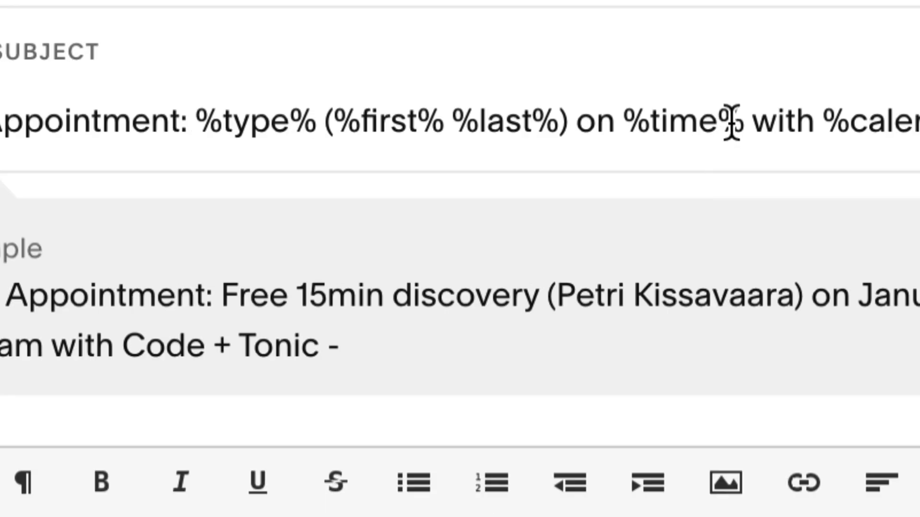
pyautogui.moveTo(711, 141); pyautogui.dragTo(681, 140)
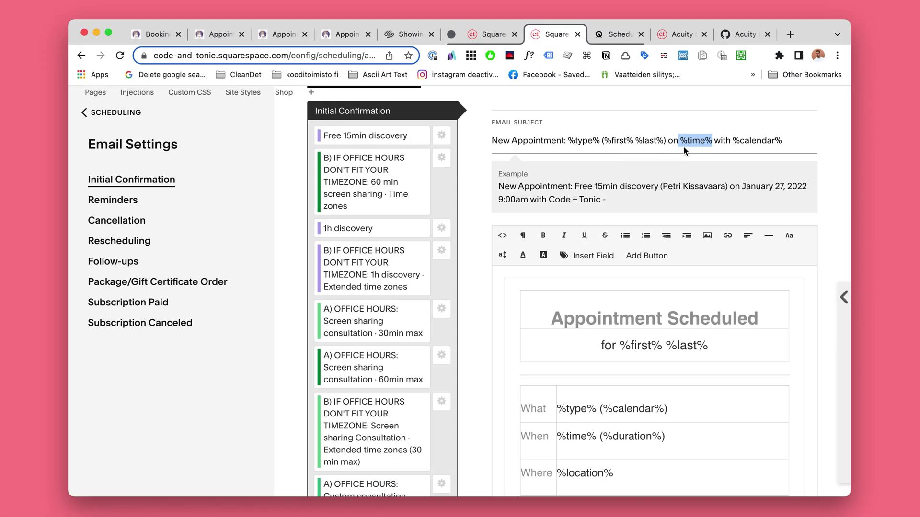